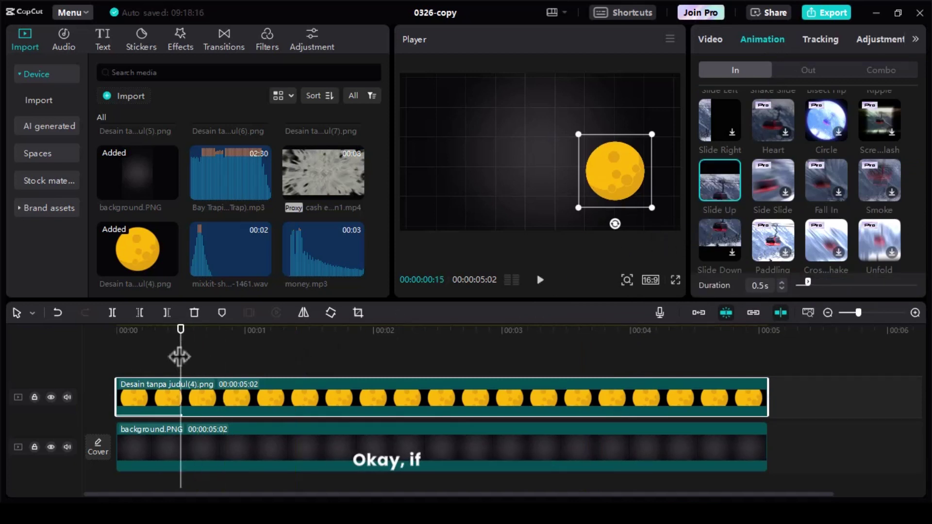
# Step: Apply the Nightclub video effect Play Pendulum to the moon image clip
pyautogui.click(184, 45)
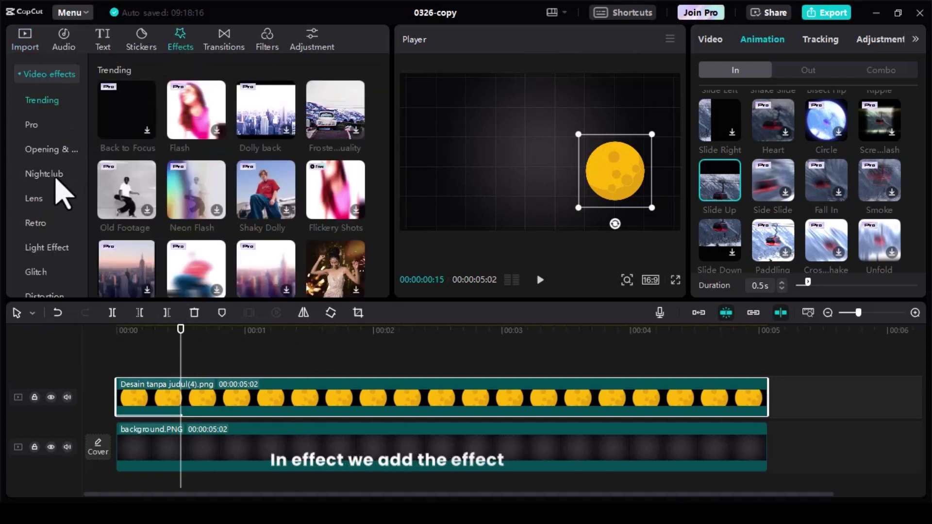
pyautogui.click(55, 178)
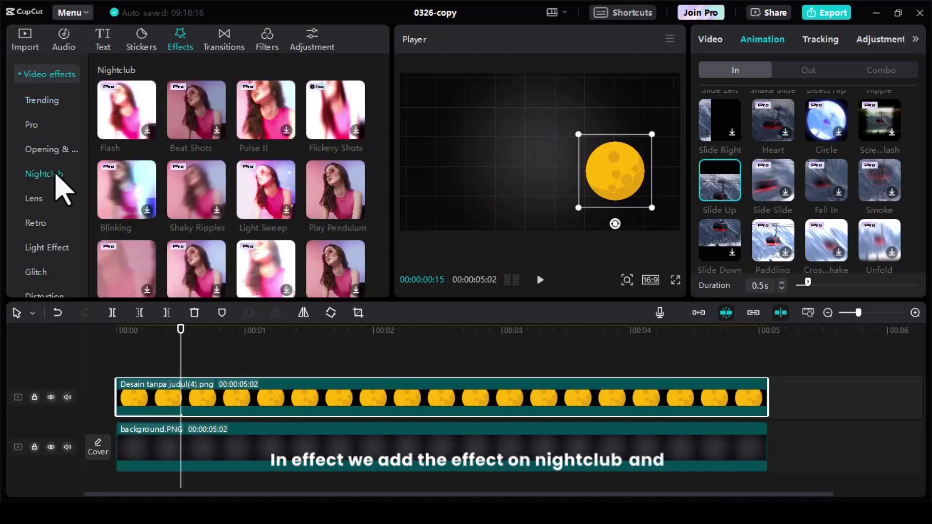
pyautogui.moveTo(349, 204); pyautogui.dragTo(188, 406)
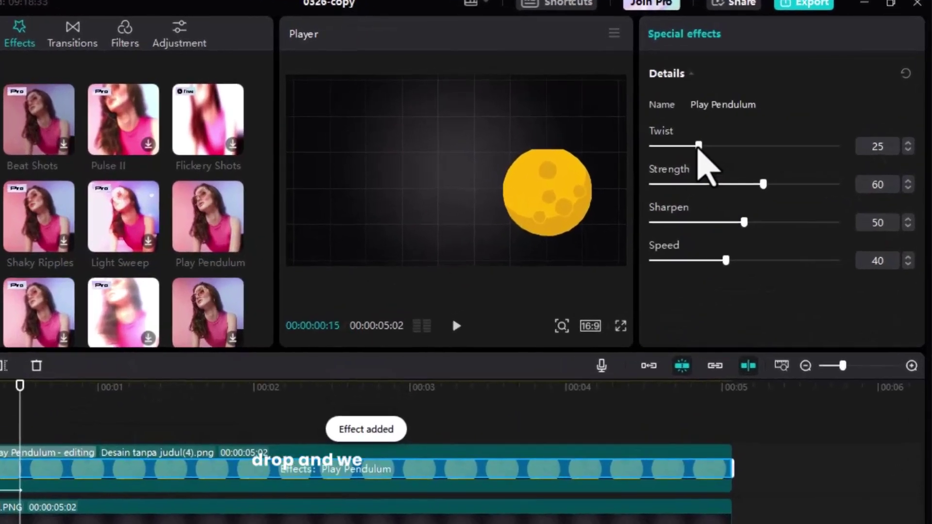
# Step: Set the moon's Play Pendulum effect to twist 13, strength 26, sharpen 30 and speed 26
pyautogui.moveTo(699, 146); pyautogui.dragTo(674, 146)
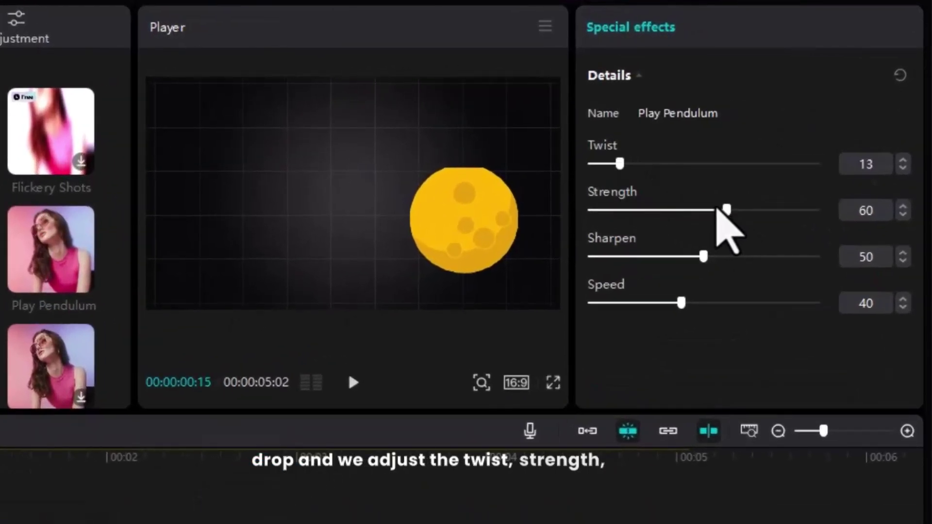
pyautogui.moveTo(717, 212); pyautogui.dragTo(649, 209)
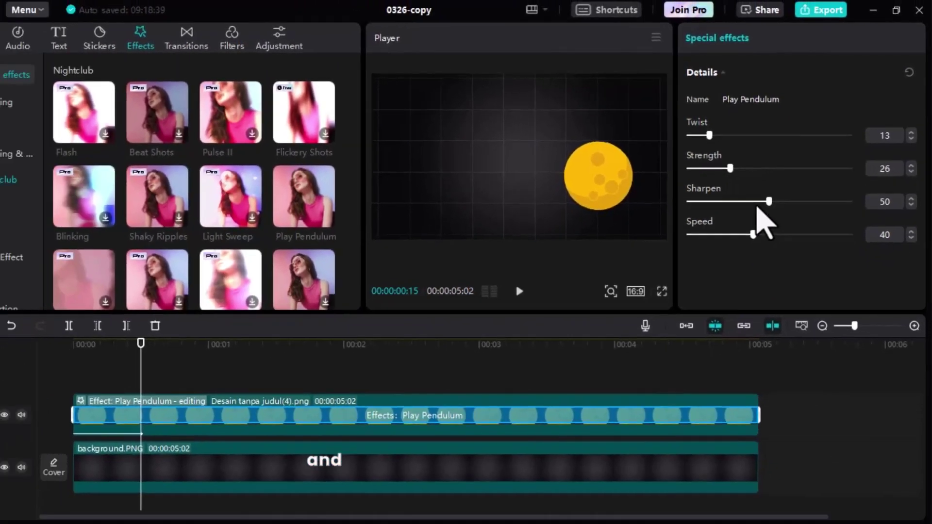
pyautogui.moveTo(769, 201); pyautogui.dragTo(745, 202)
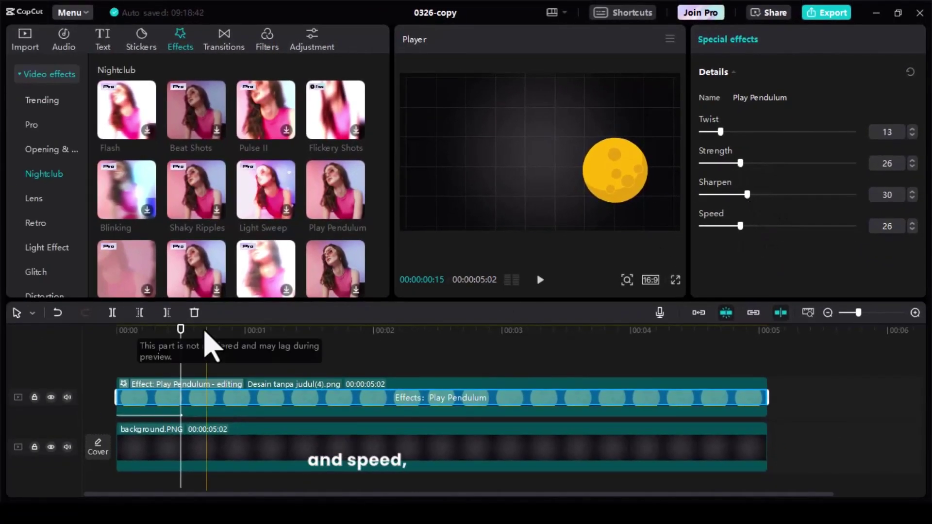
# Step: Preview the moon's entrance animation with its effect in full screen from the start of the video
pyautogui.click(162, 371)
pyautogui.click(154, 332)
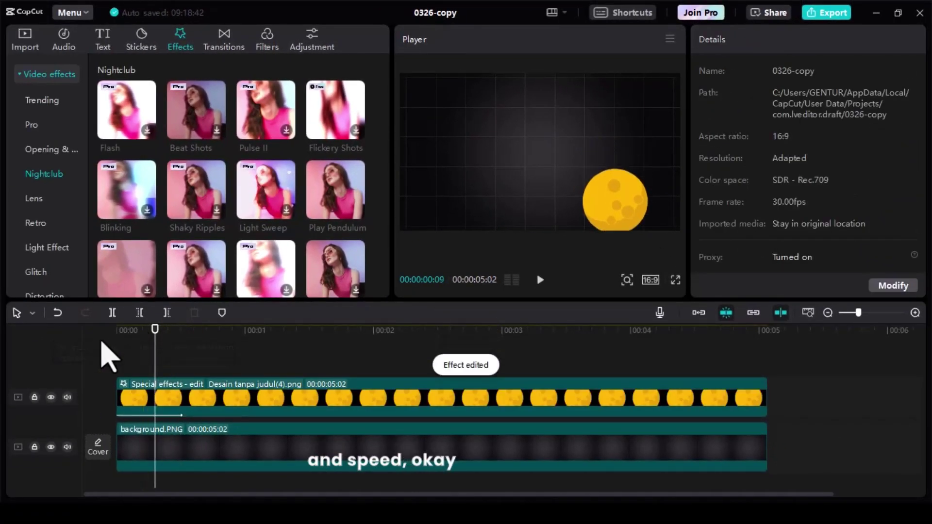
pyautogui.click(78, 348)
pyautogui.hotkey('ctrl', 'shift', 'f')
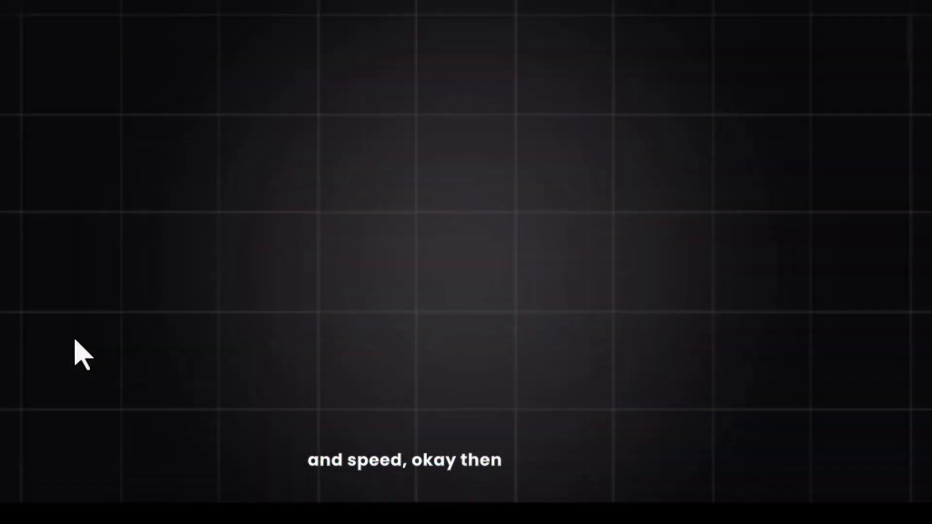
pyautogui.press('space')
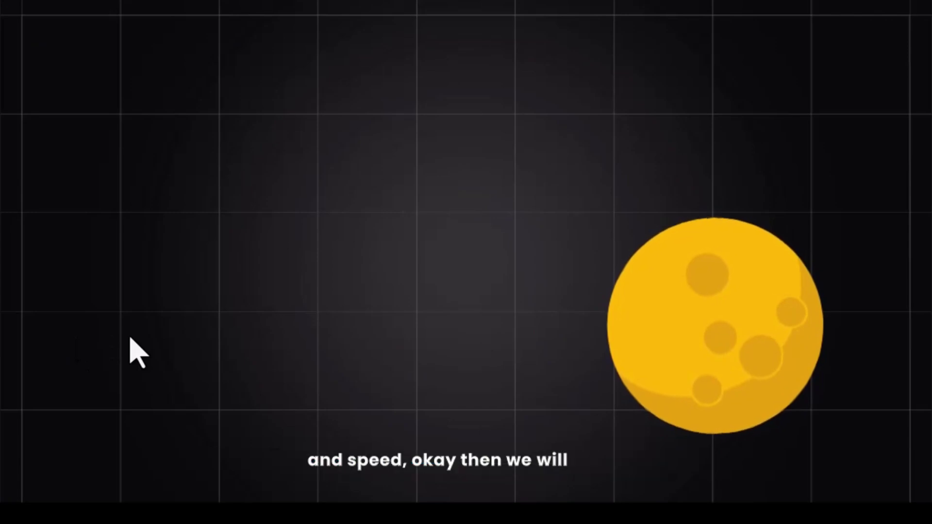
pyautogui.press('Escape')
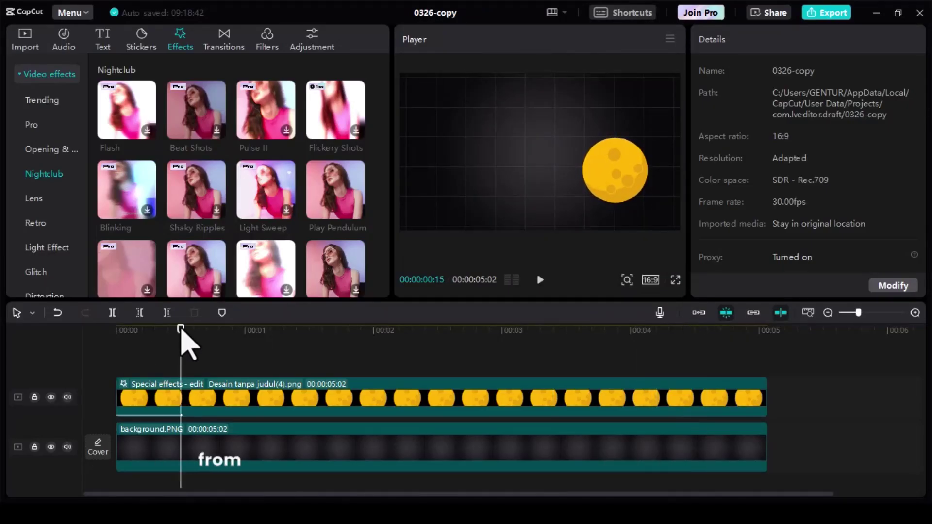
# Step: Add the brain image on a new track at 00:00:00:15 and extend its clip to the end of the background
pyautogui.click(27, 41)
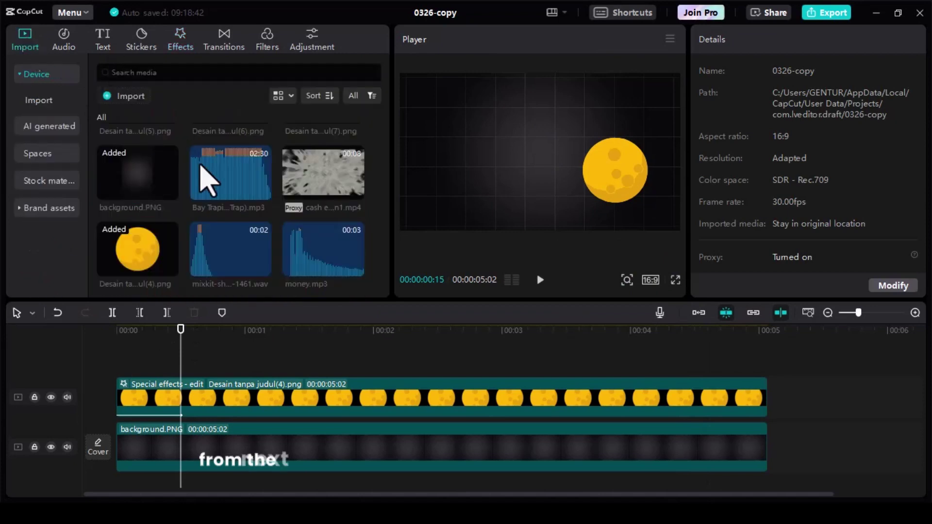
pyautogui.scroll(3, 199, 184)
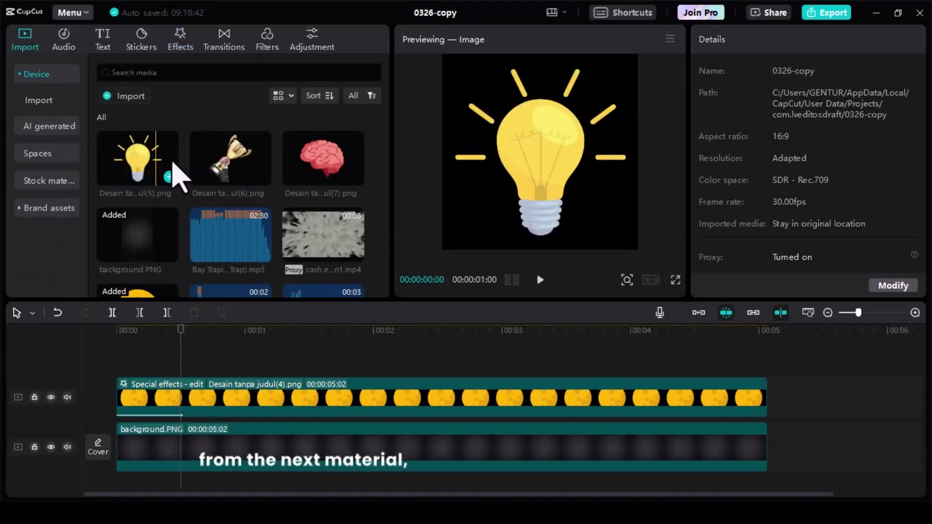
pyautogui.moveTo(310, 162); pyautogui.dragTo(240, 396)
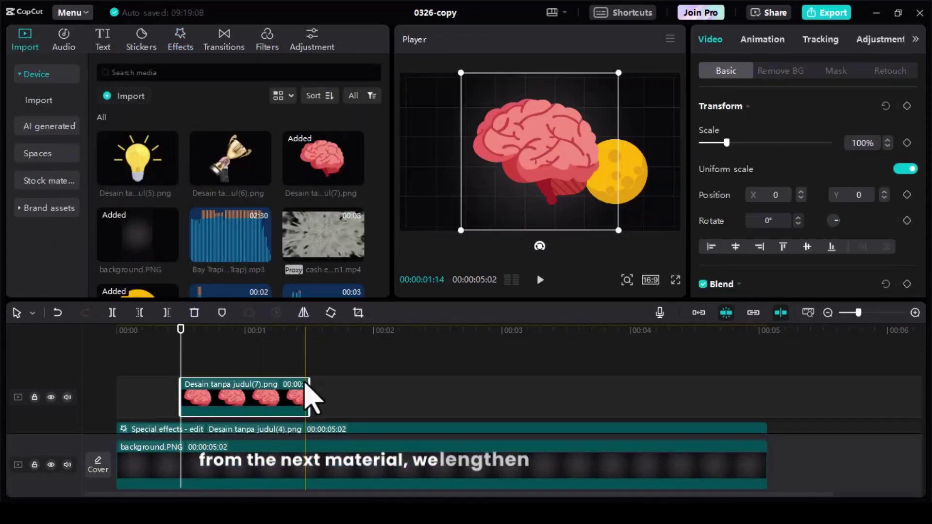
pyautogui.moveTo(315, 395); pyautogui.dragTo(767, 397)
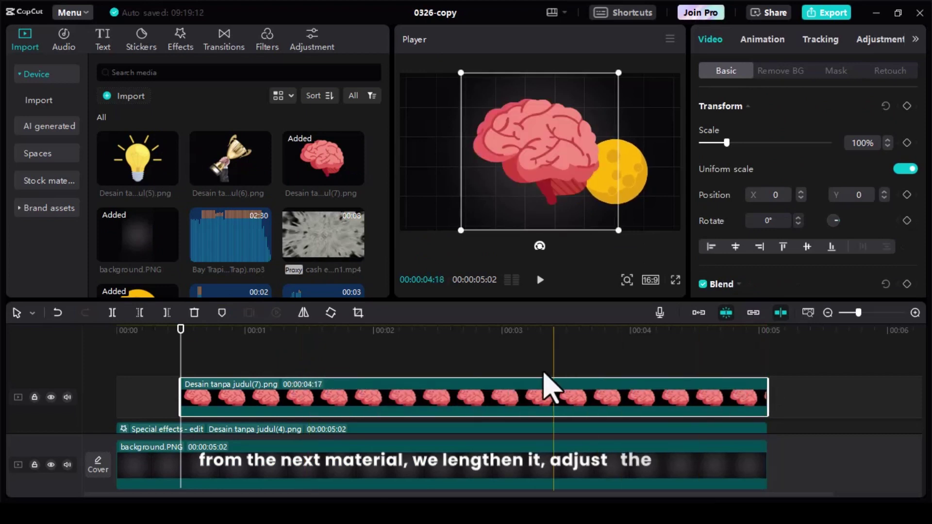
# Step: Scale the brain image to 55% on the left side of the frame and give it the Slide Up entrance animation
pyautogui.moveTo(619, 233); pyautogui.dragTo(563, 187)
pyautogui.moveTo(554, 156); pyautogui.dragTo(467, 152)
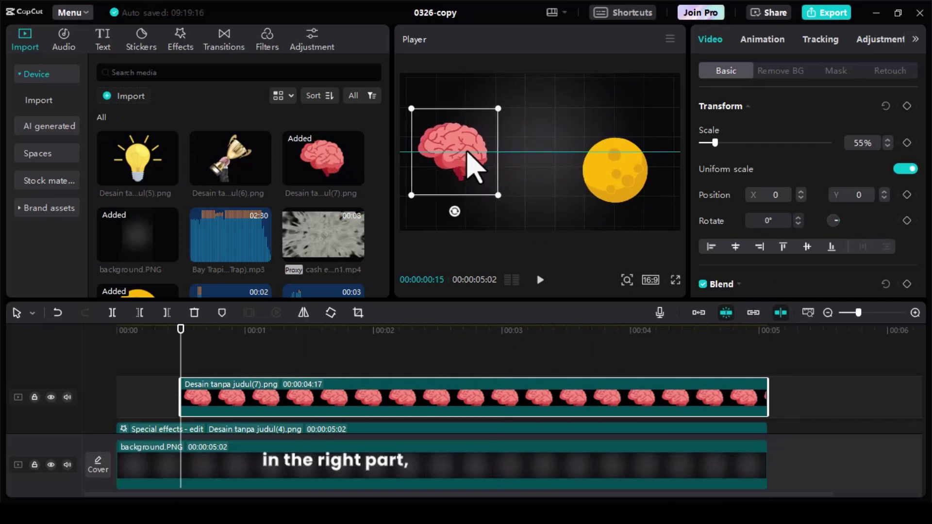
pyautogui.click(772, 44)
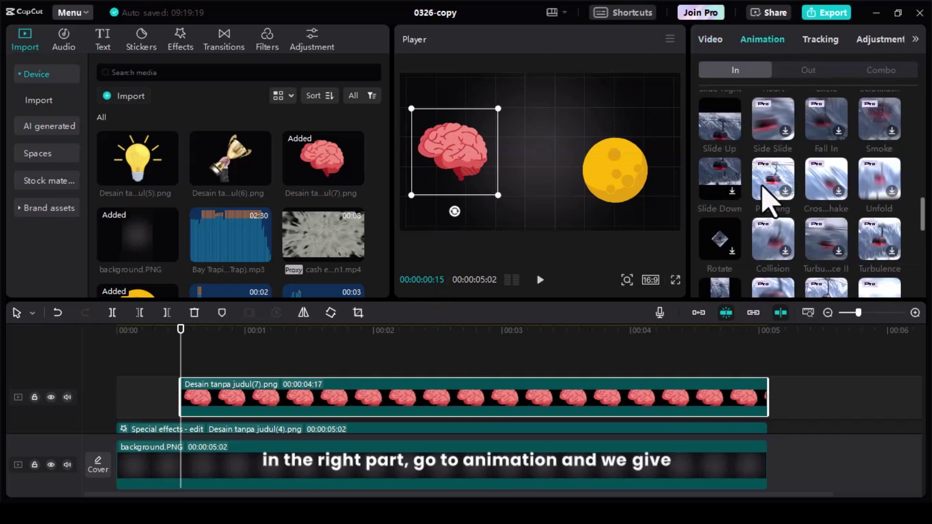
pyautogui.click(726, 199)
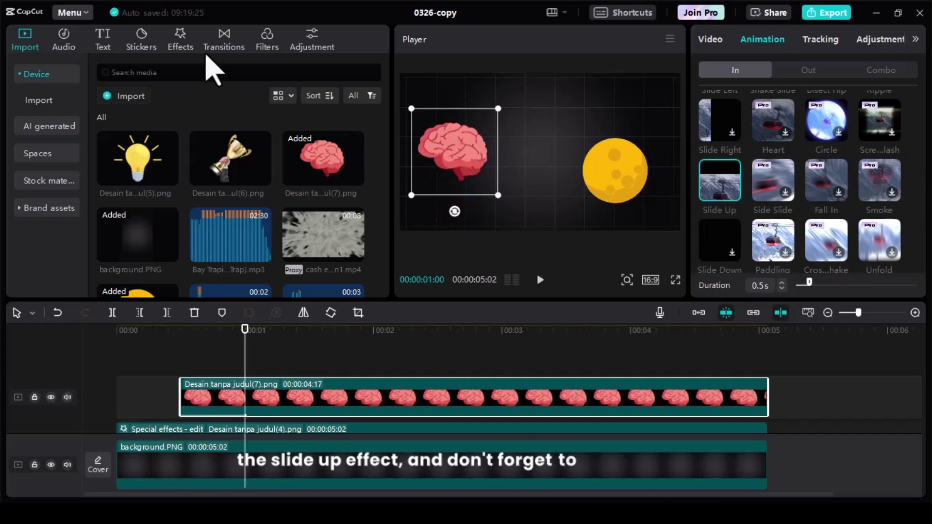
# Step: Apply Play Pendulum to the brain clip with twist 16, strength 28, sharpen 26 and speed 28
pyautogui.click(181, 38)
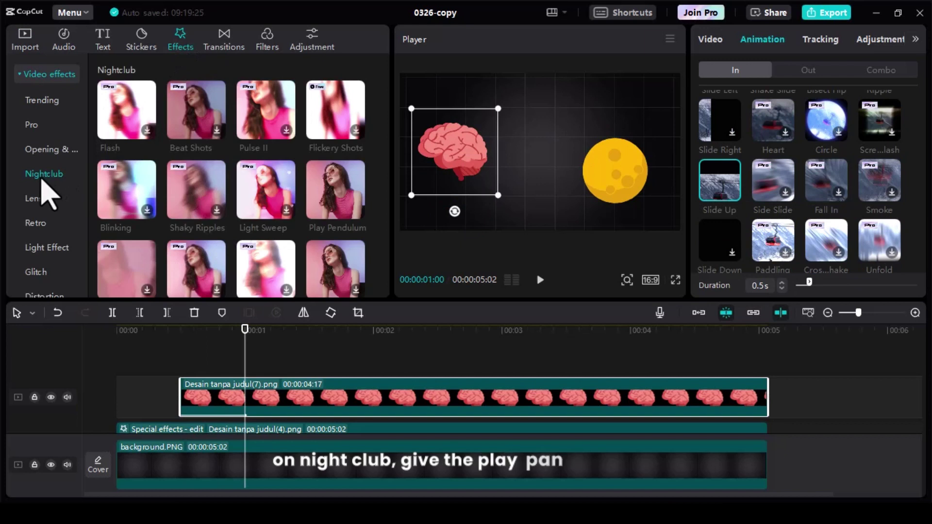
pyautogui.moveTo(343, 202); pyautogui.dragTo(269, 395)
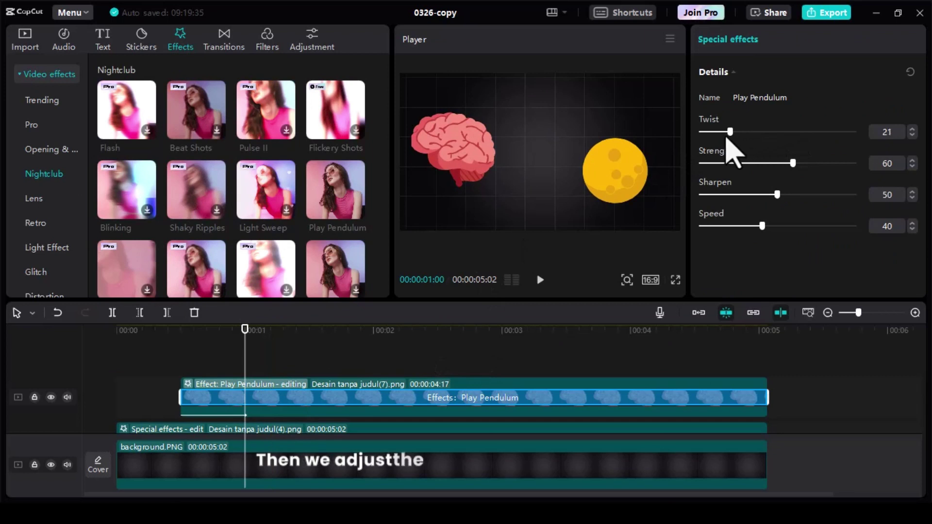
pyautogui.moveTo(781, 167); pyautogui.dragTo(745, 199)
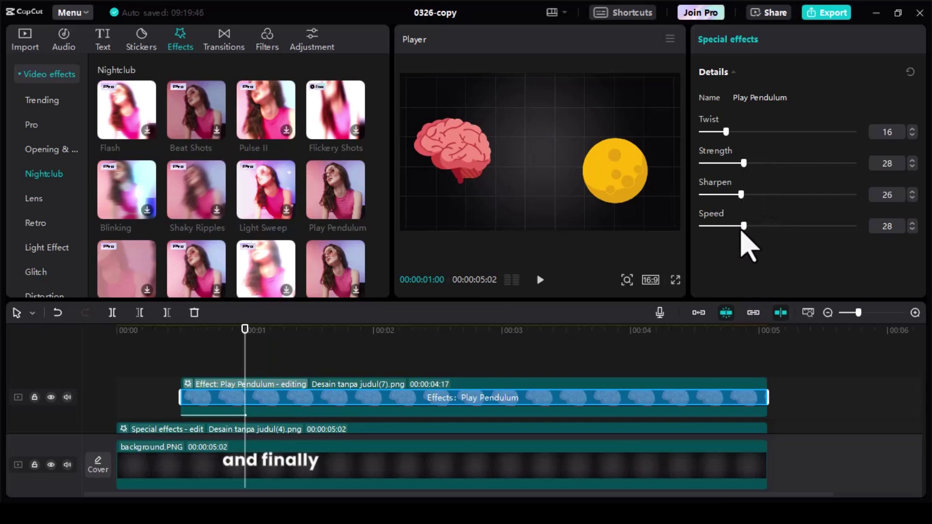
pyautogui.click(404, 358)
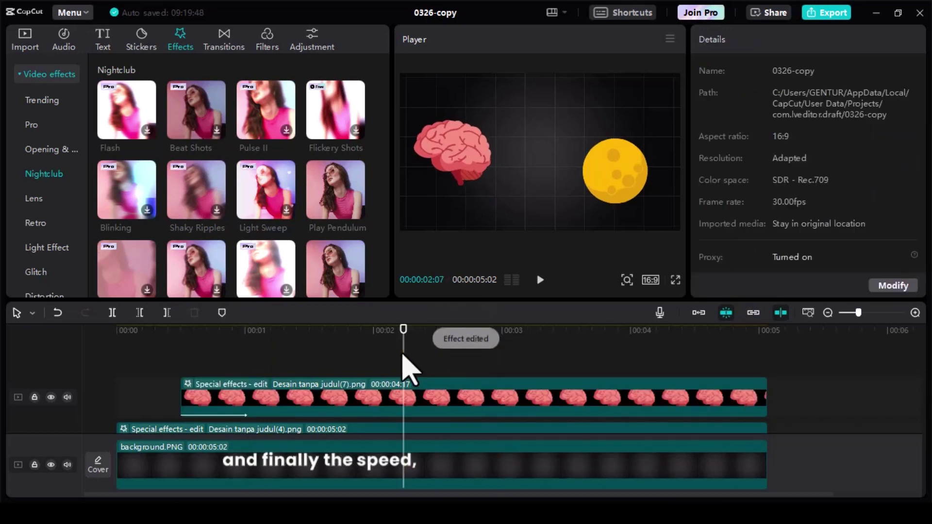
# Step: Add the trophy image from the 1-second mark to the background's end, scaled to 88% and placed at X 140, Y 65
pyautogui.click(25, 40)
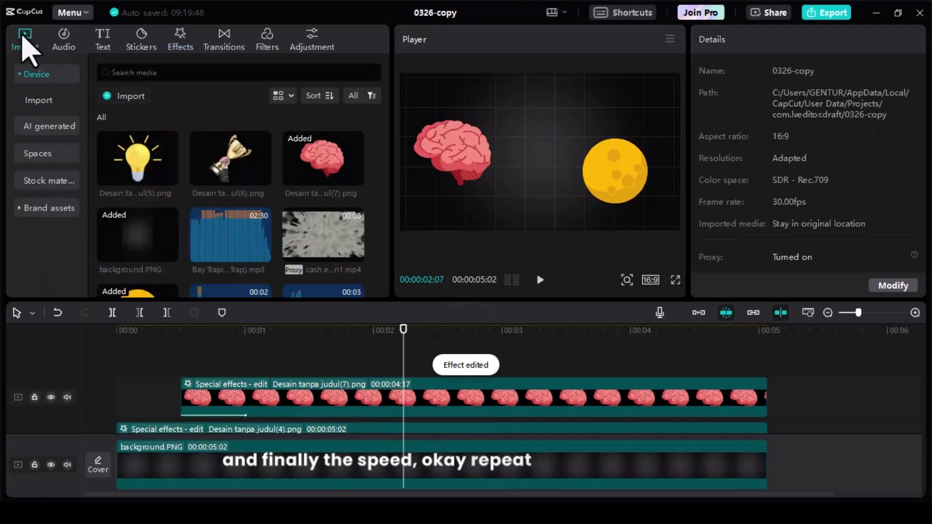
pyautogui.moveTo(223, 159); pyautogui.dragTo(768, 416)
pyautogui.moveTo(607, 233); pyautogui.dragTo(601, 219)
pyautogui.moveTo(543, 139); pyautogui.dragTo(545, 157)
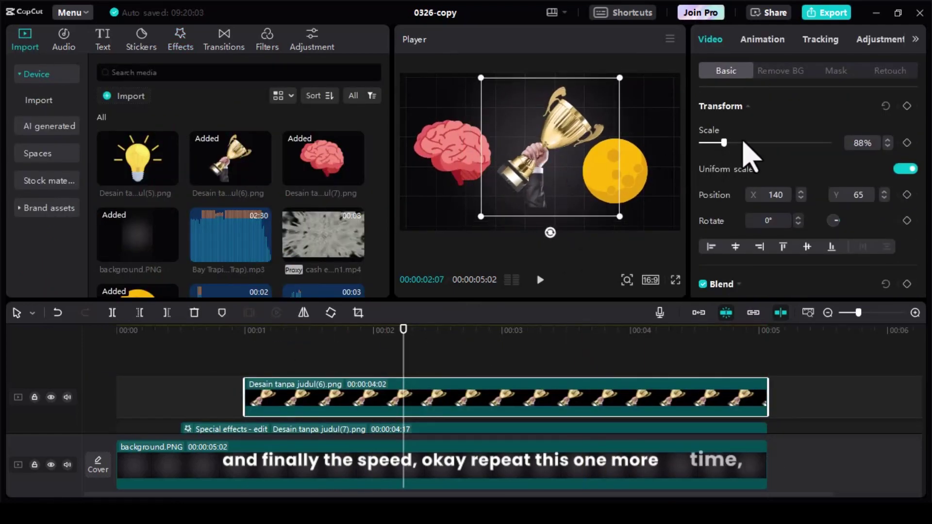
# Step: Give the trophy clip the Slide Up entrance animation and a Play Pendulum effect with twist 18, strength 31, sharpen 31 and speed 28
pyautogui.click(762, 39)
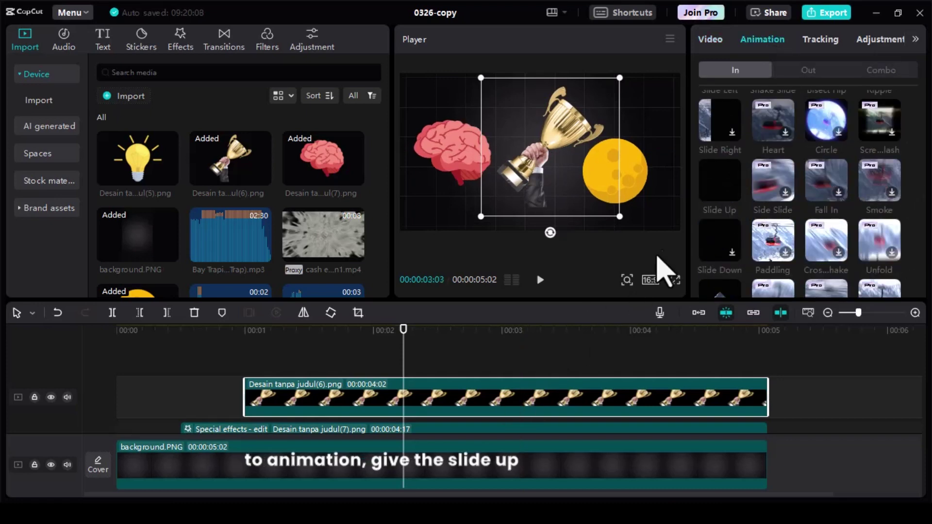
pyautogui.click(728, 192)
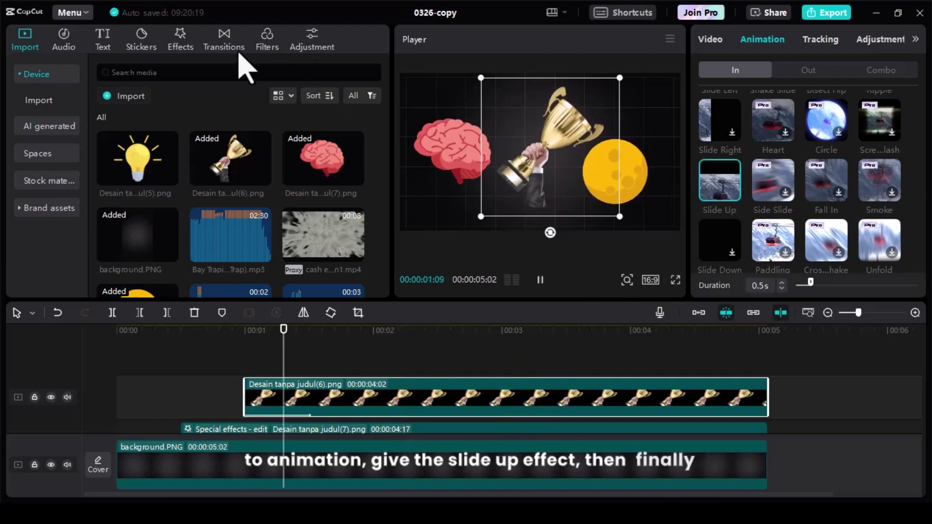
pyautogui.click(188, 41)
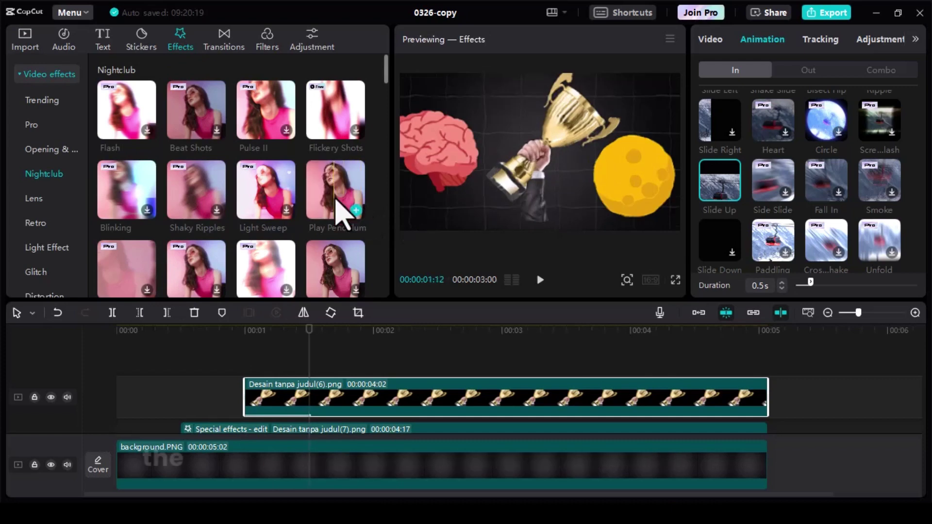
pyautogui.click(374, 371)
pyautogui.moveTo(364, 410); pyautogui.dragTo(369, 403)
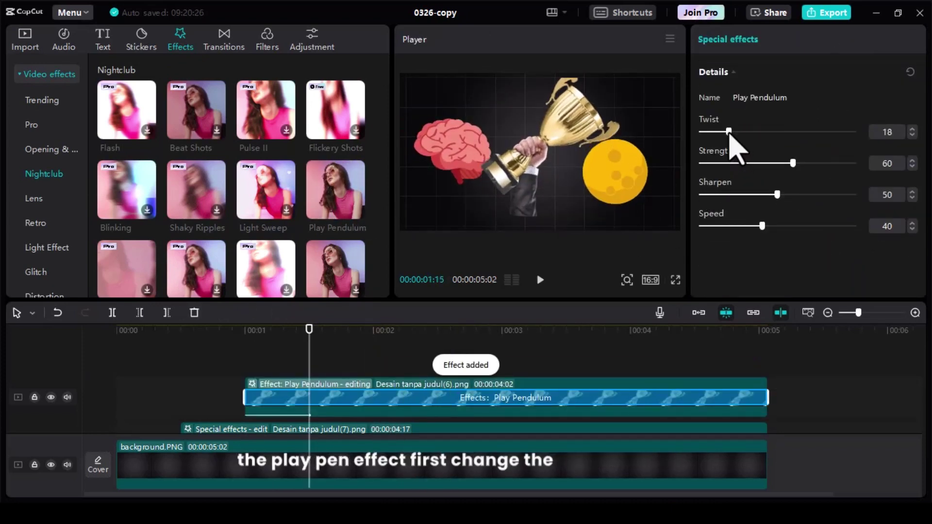
pyautogui.moveTo(789, 178); pyautogui.dragTo(752, 176)
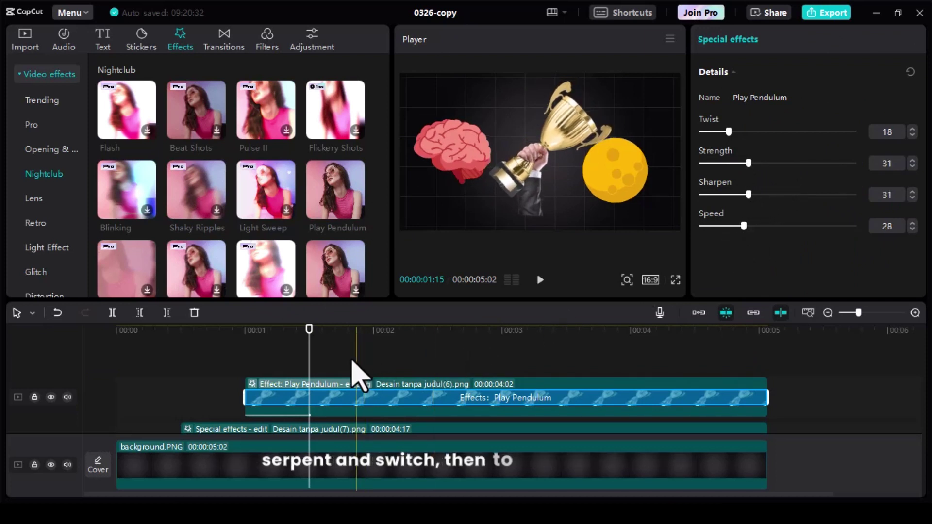
pyautogui.moveTo(357, 382); pyautogui.dragTo(357, 384)
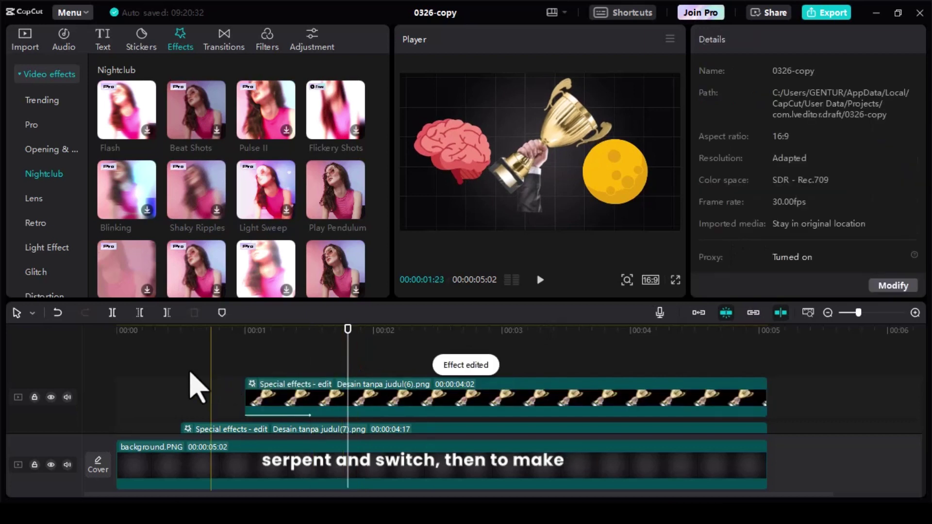
# Step: Add the mixkit 1461.wav sound effect, trim it to about half a second and place it at the start of the timeline
pyautogui.scroll(-5, 181, 386)
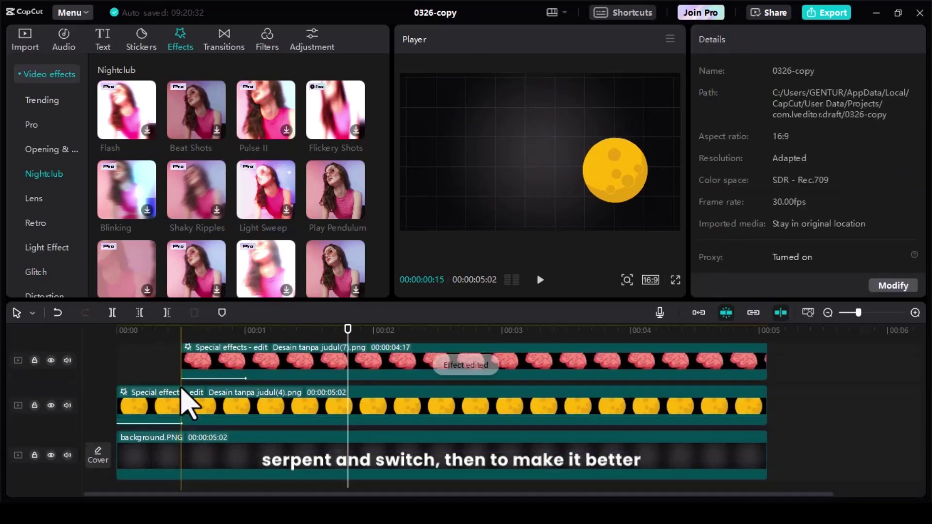
pyautogui.click(27, 39)
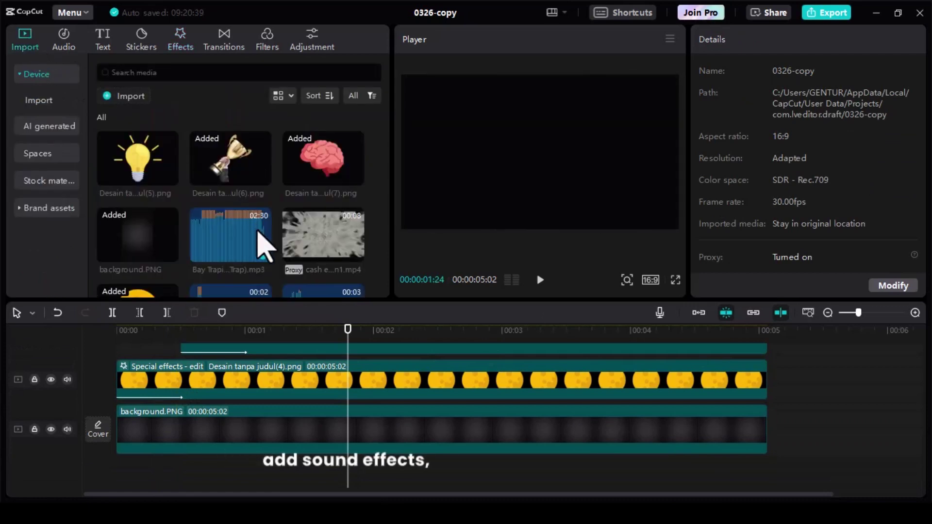
pyautogui.scroll(-2, 266, 245)
pyautogui.click(267, 273)
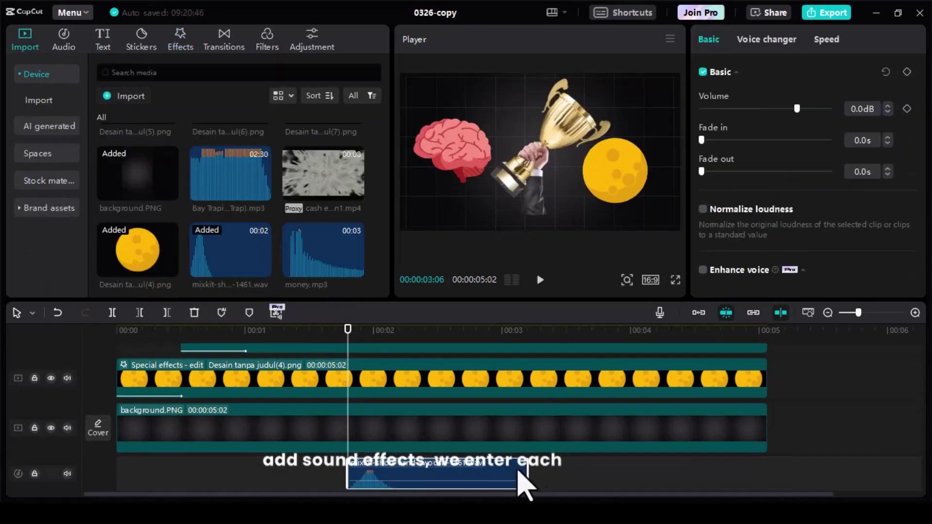
pyautogui.moveTo(518, 471); pyautogui.dragTo(418, 481)
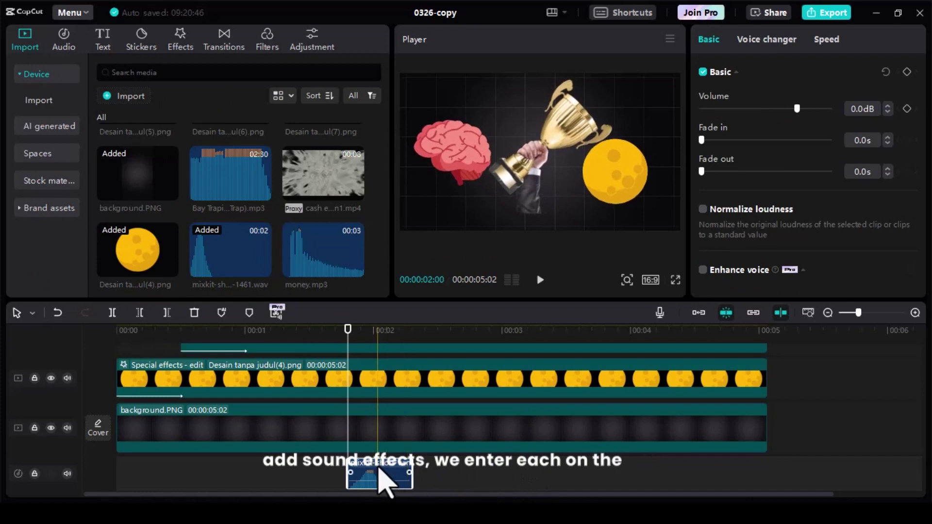
pyautogui.moveTo(357, 481); pyautogui.dragTo(136, 483)
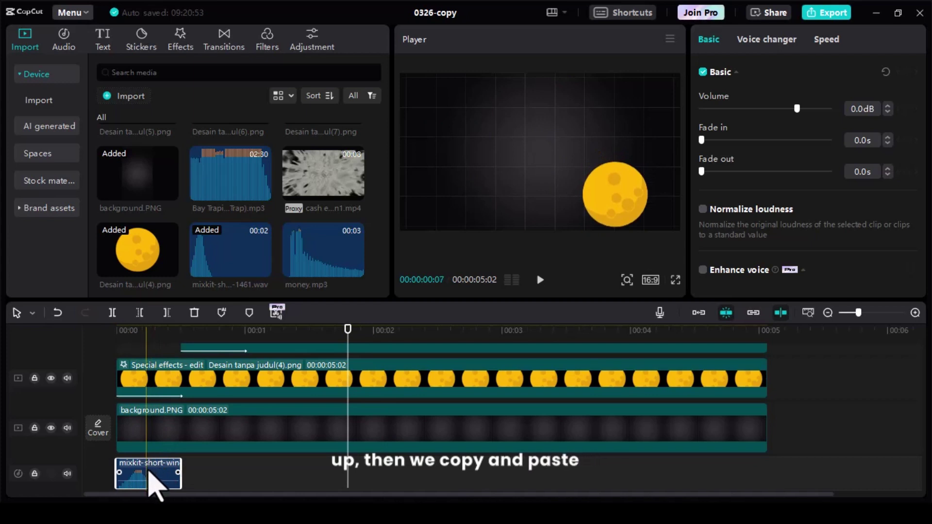
# Step: Place two copies of the trimmed sound effect back to back after it, matching the brain and trophy entrances
pyautogui.hotkey('ctrl', 'c')
pyautogui.hotkey('ctrl', 'v')
pyautogui.hotkey('ctrl', 'v')
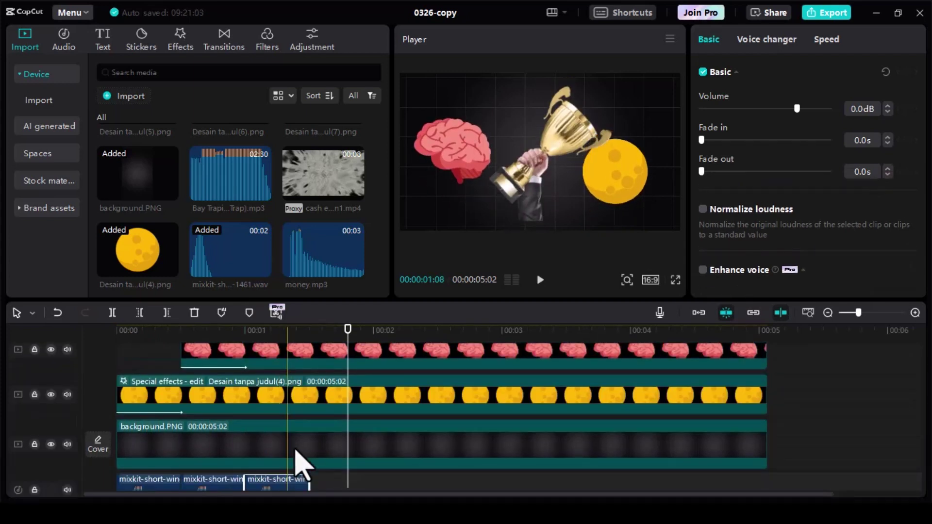
# Step: Add the cash explotion1.mp4 clip on a track directly above the background, starting where the third sound effect ends
pyautogui.scroll(-3, 295, 451)
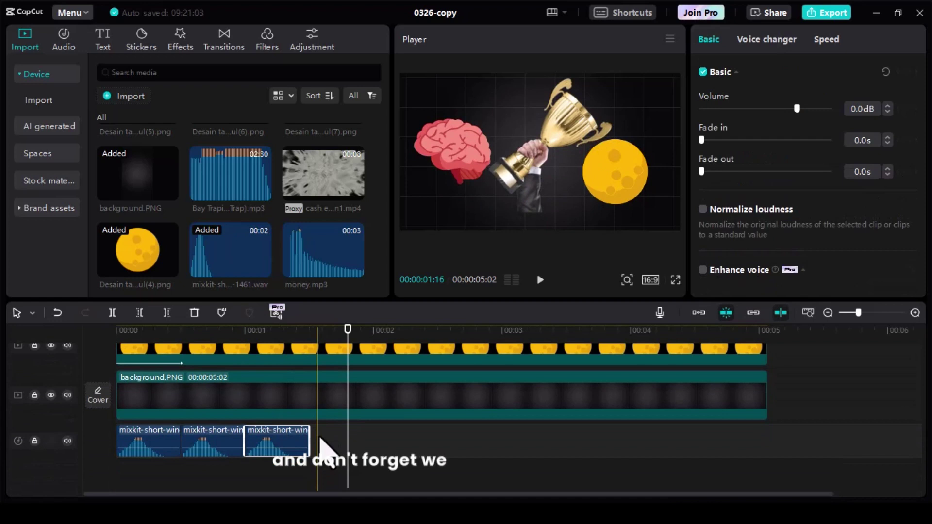
pyautogui.scroll(3, 323, 444)
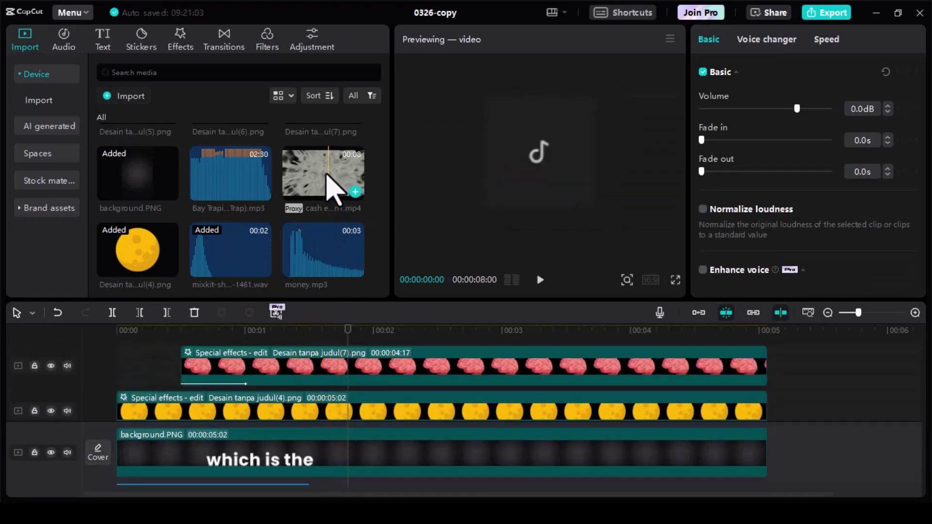
pyautogui.moveTo(272, 267); pyautogui.dragTo(116, 422)
pyautogui.moveTo(142, 395); pyautogui.dragTo(136, 418)
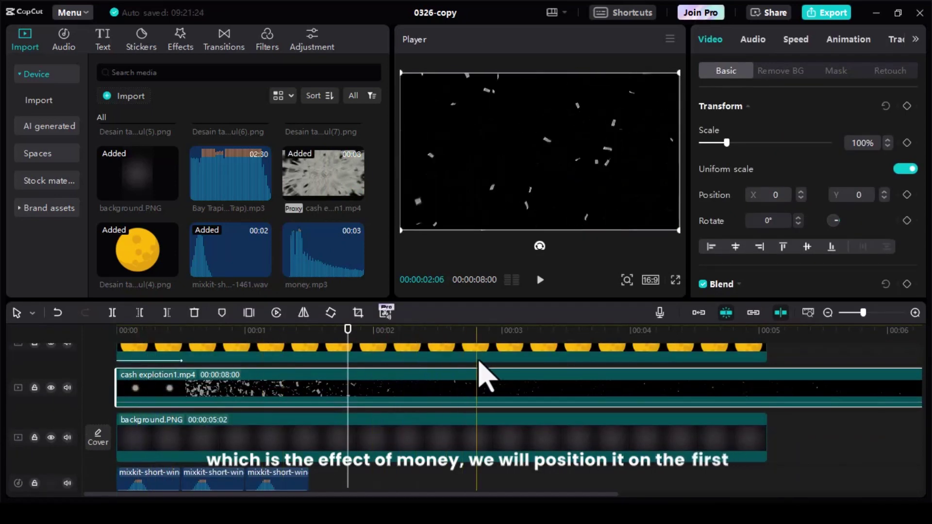
pyautogui.moveTo(297, 393); pyautogui.dragTo(443, 402)
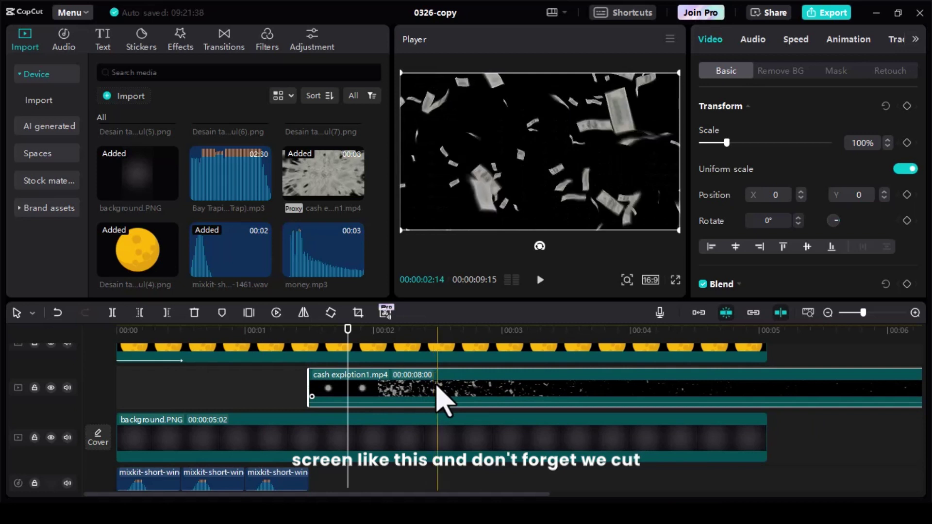
# Step: Split the cash explosion clip at the background's end and delete the excess part
pyautogui.click(767, 385)
pyautogui.press('a')
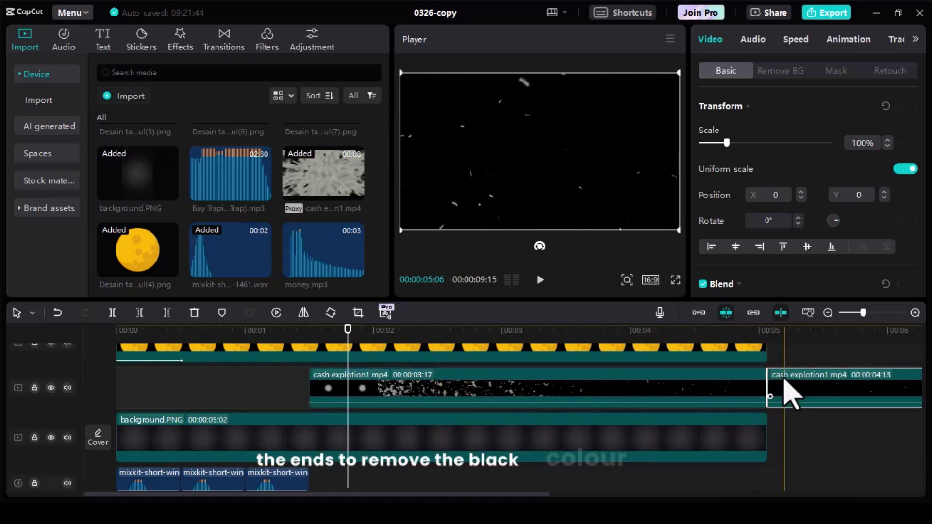
pyautogui.press('Delete')
# Step: Set the cash explosion clip's blend mode to Screen
pyautogui.click(708, 400)
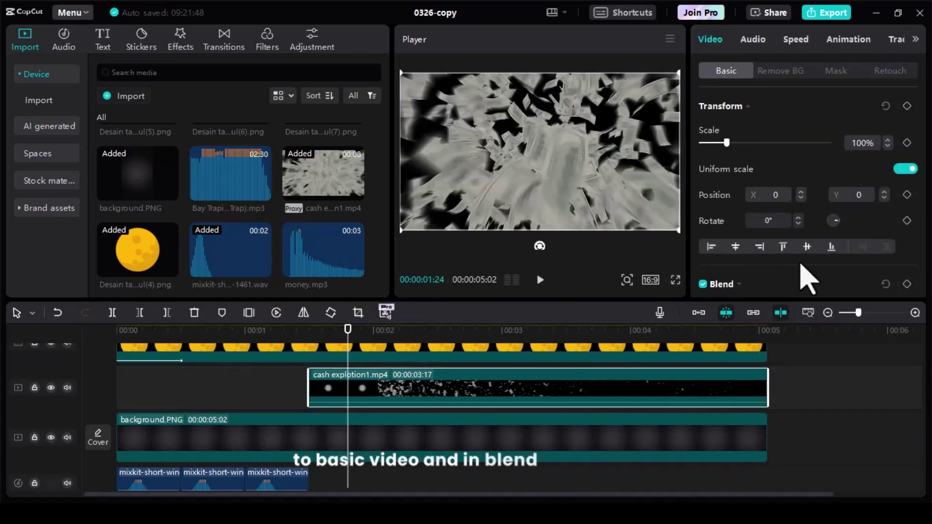
pyautogui.scroll(-2, 806, 281)
pyautogui.click(739, 236)
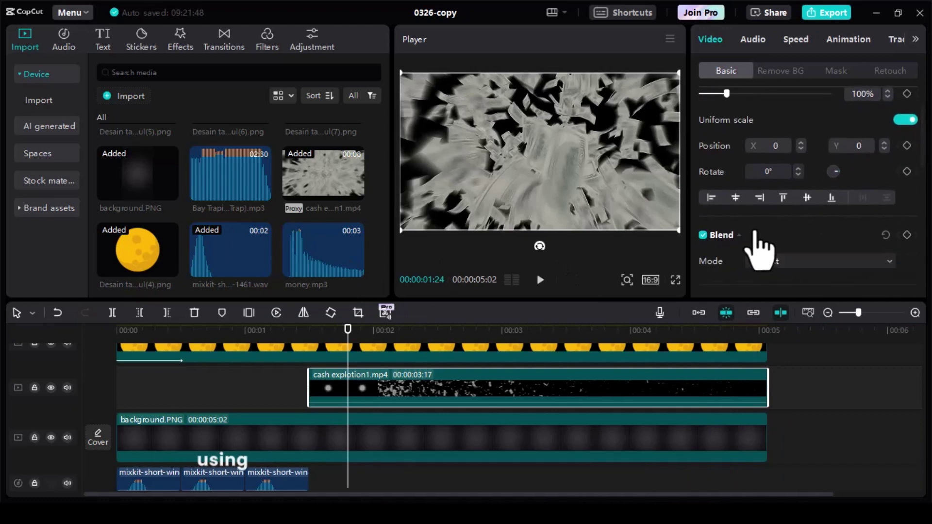
pyautogui.click(793, 262)
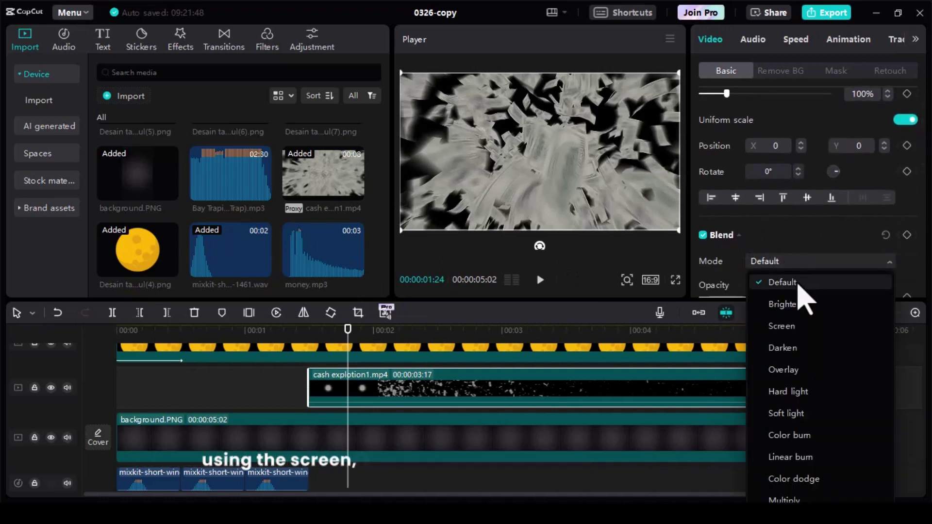
pyautogui.click(789, 322)
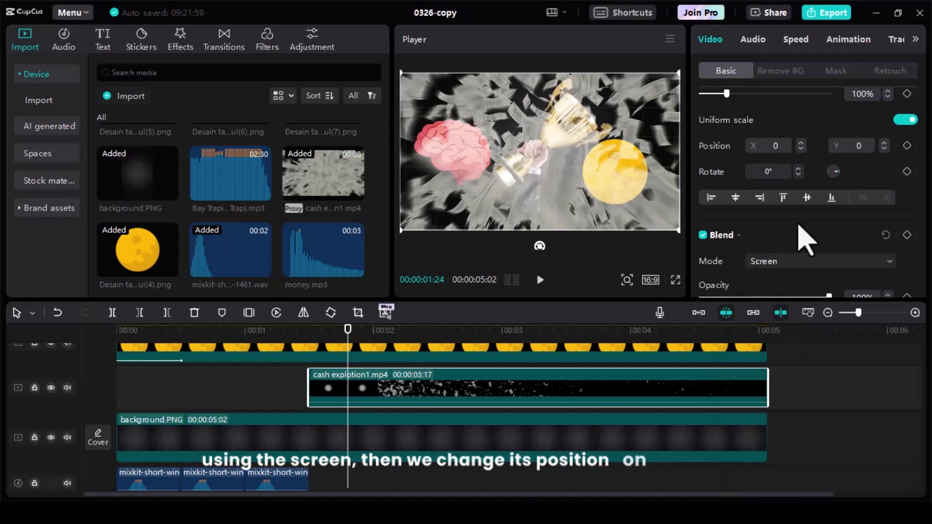
# Step: Move the cash explosion clip to layer 1 so it sits behind the brain, trophy and moon
pyautogui.scroll(-10, 799, 225)
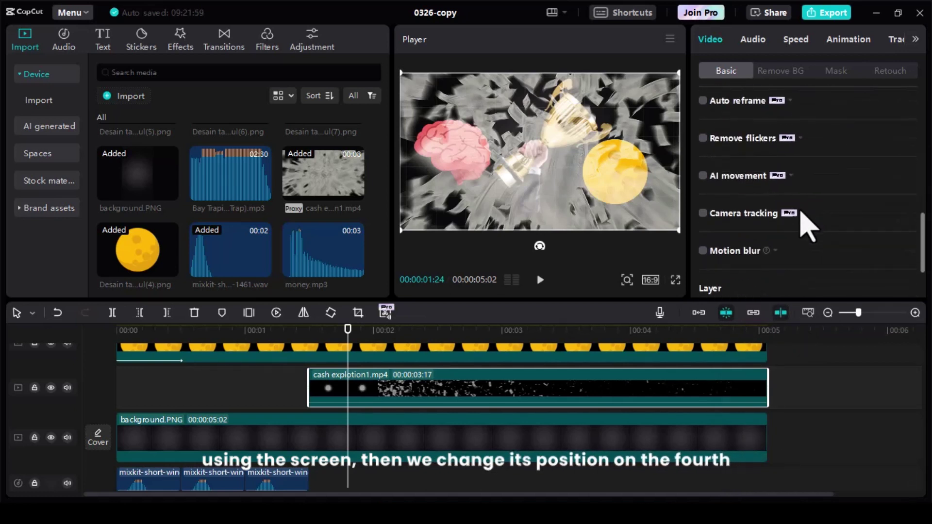
pyautogui.scroll(-2, 801, 213)
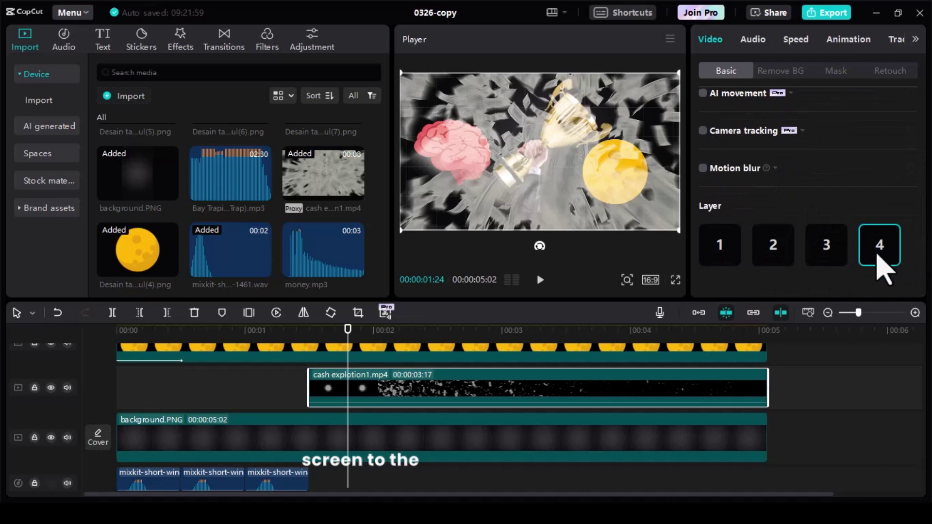
pyautogui.click(721, 247)
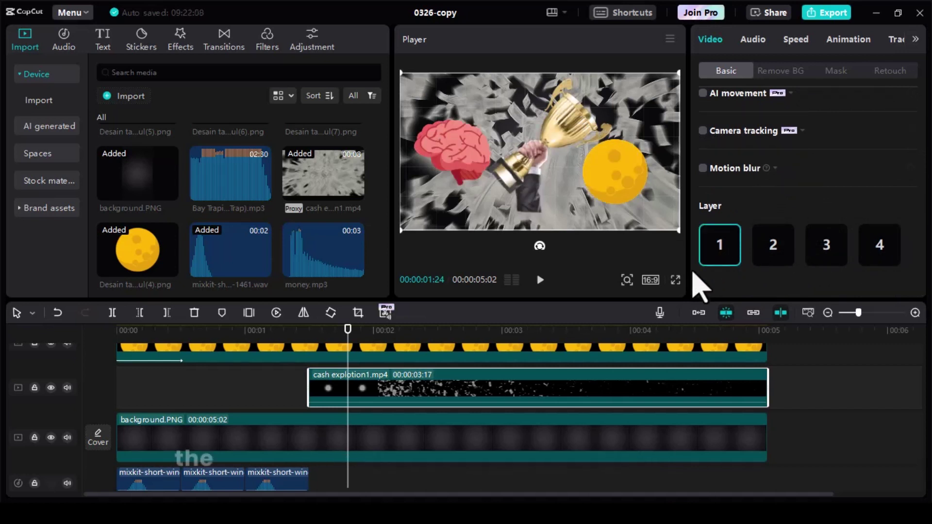
# Step: Add the money.mp3 sound effect at the start of the cash explosion clip and preview the result in full screen
pyautogui.click(309, 332)
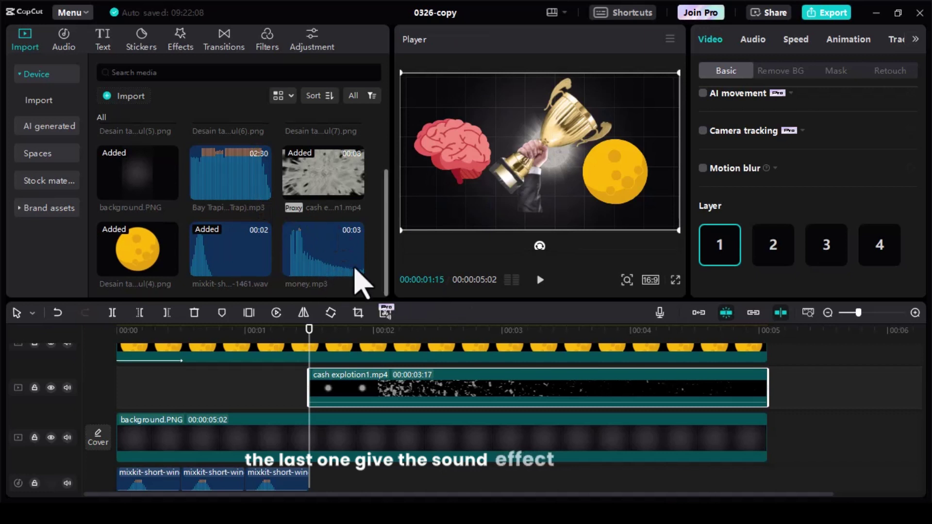
pyautogui.click(337, 437)
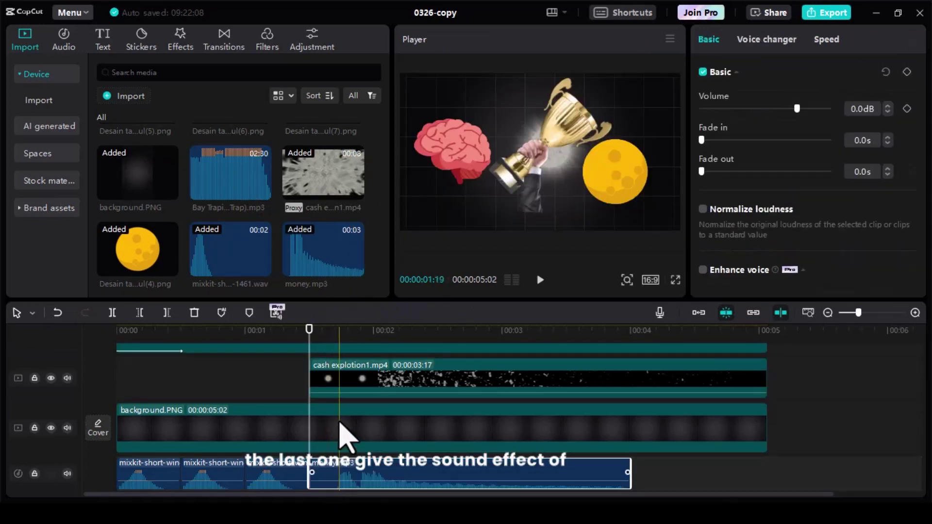
pyautogui.click(278, 337)
pyautogui.hotkey('ctrl', 'shift', 'f')
pyautogui.press('space')
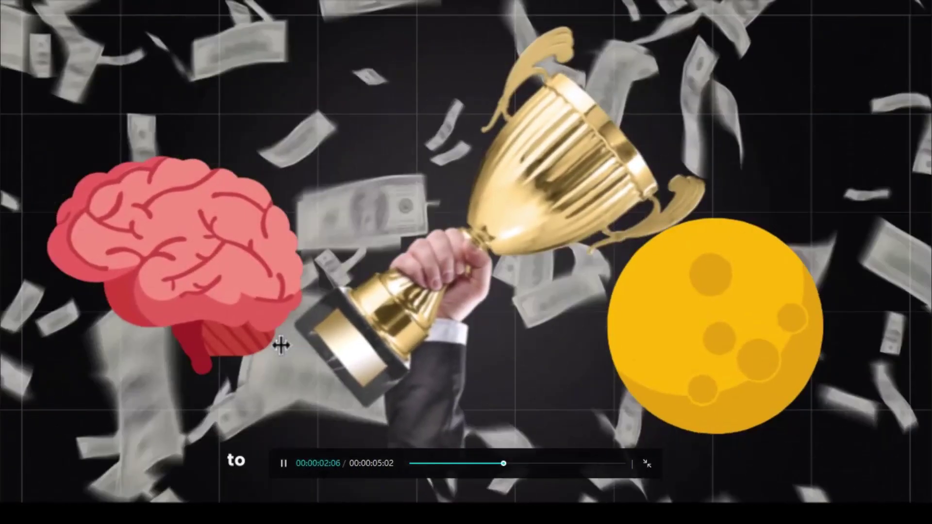
pyautogui.press('Escape')
pyautogui.press('space')
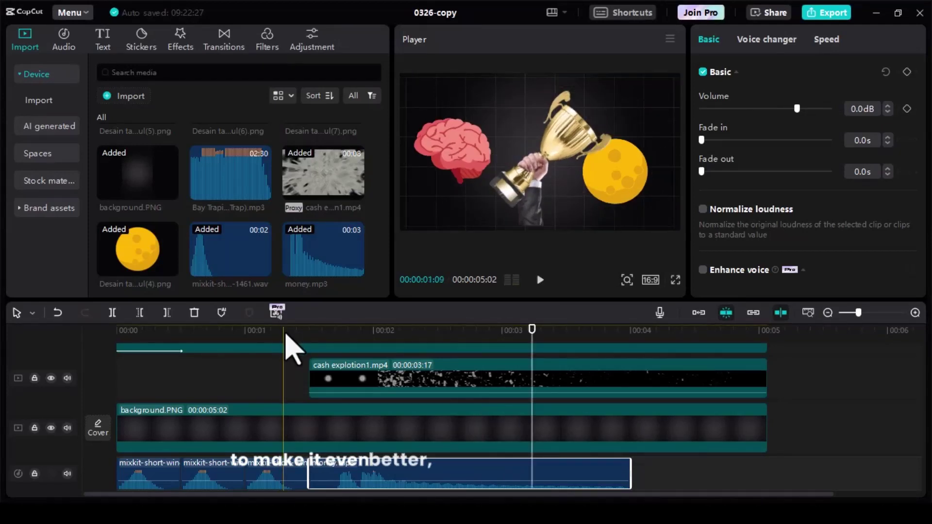
# Step: Add the Bay Trapist - Hasta (Hard Mafia Trap).mp3 music from the timeline's start and cut off everything past the background's end
pyautogui.click(231, 176)
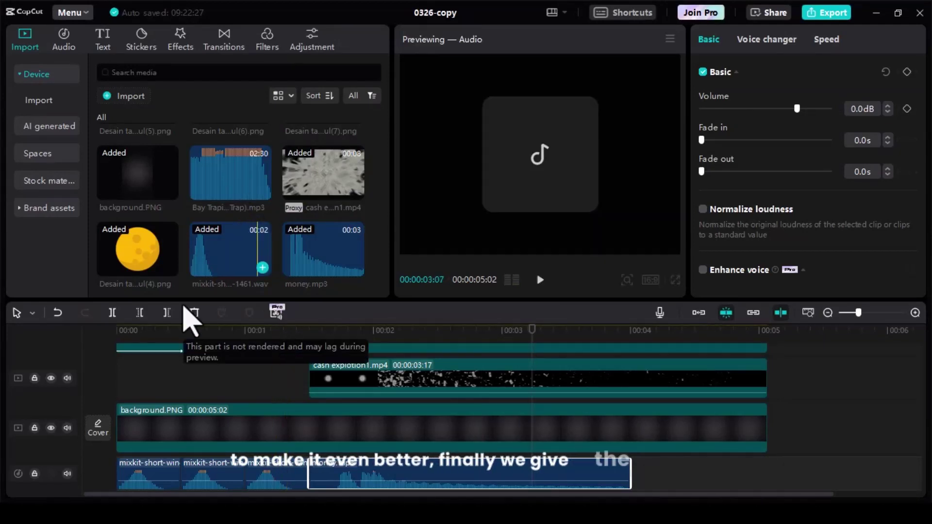
pyautogui.moveTo(124, 495); pyautogui.dragTo(146, 422)
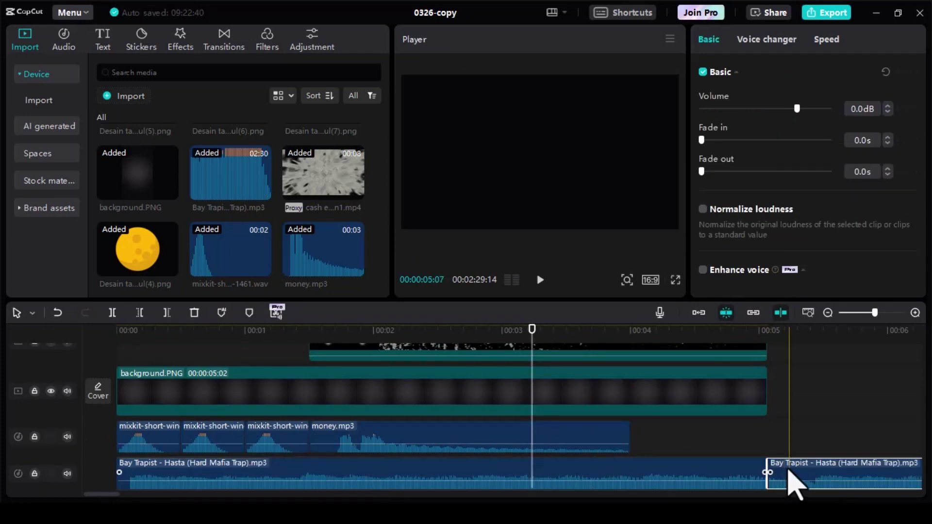
pyautogui.press('Delete')
# Step: Review the composition from the start in full screen and export it as a 1080P mp4 named "money result"
pyautogui.moveTo(529, 346); pyautogui.dragTo(71, 355)
pyautogui.press('space')
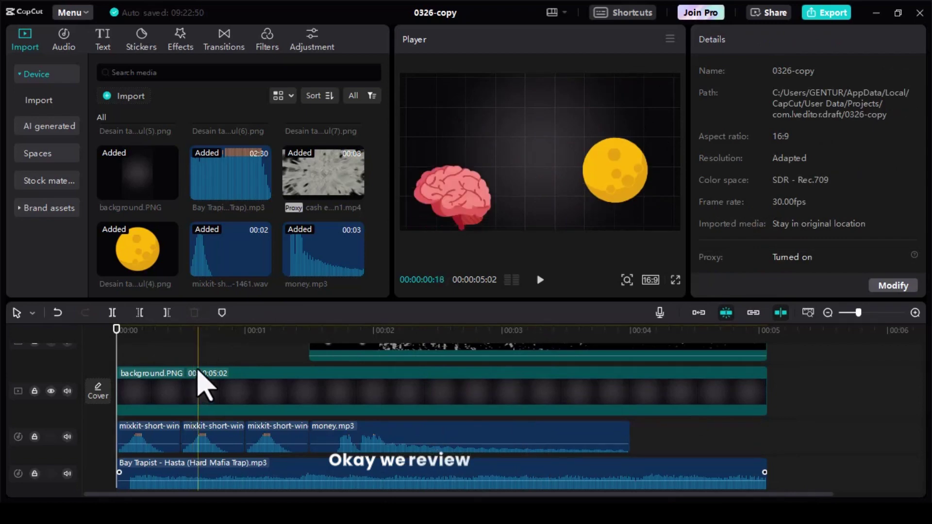
pyautogui.hotkey('ctrl', 'shift', 'f')
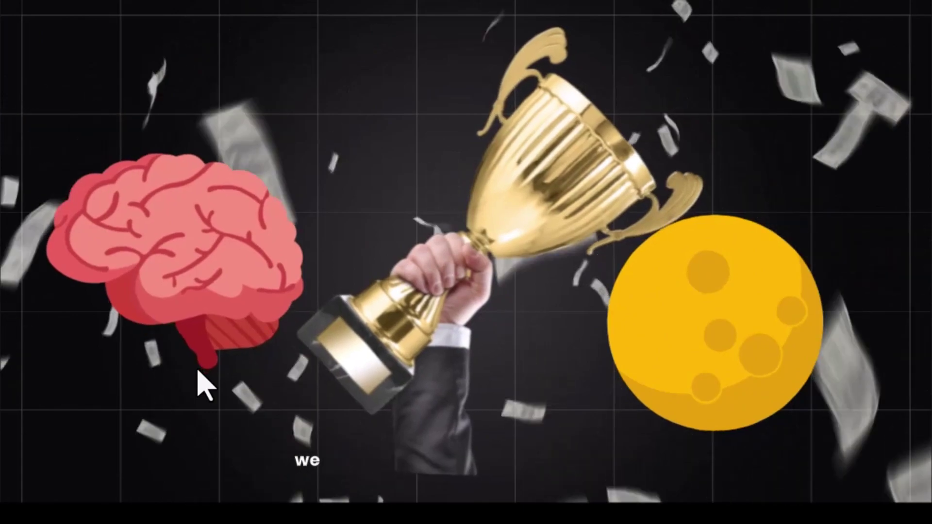
pyautogui.press('Escape')
pyautogui.click(828, 13)
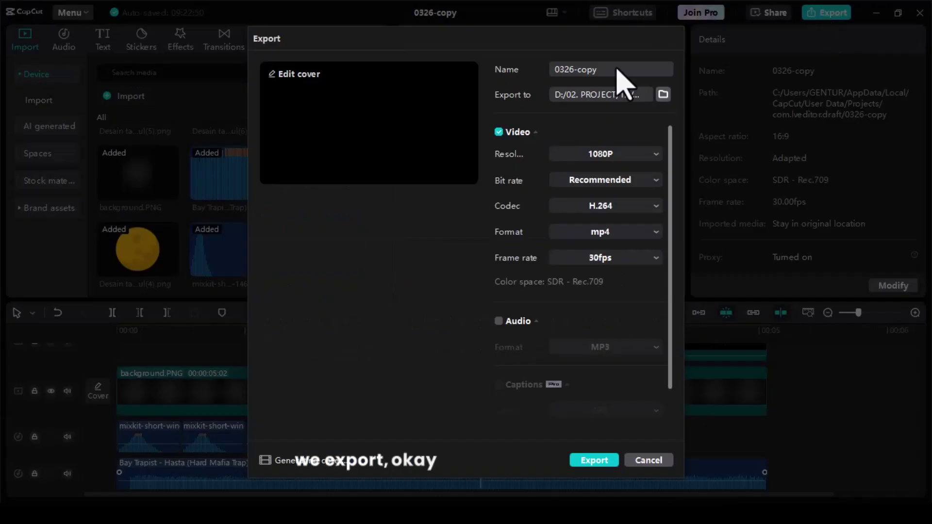
pyautogui.click(592, 458)
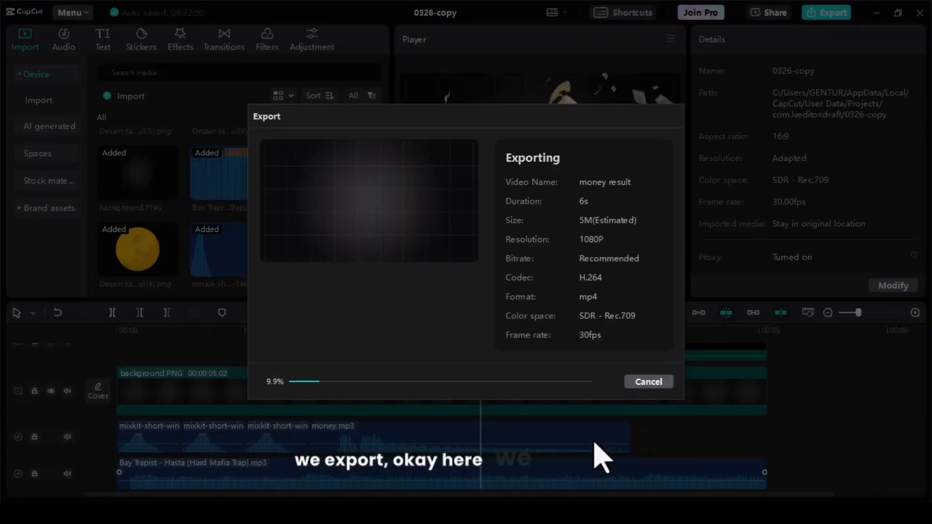